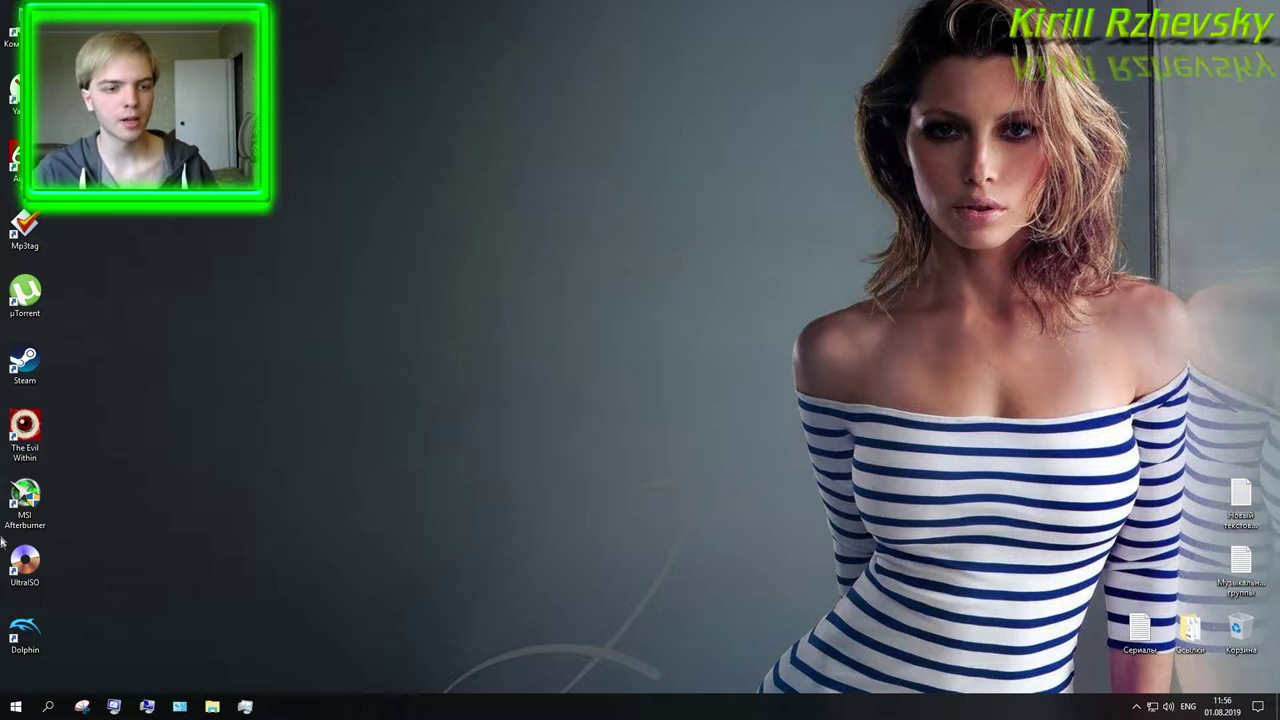
# Launch UltraISO from the desktop and continue with the trial period.
pyautogui.moveTo(25, 562); pyautogui.dragTo(58, 548)
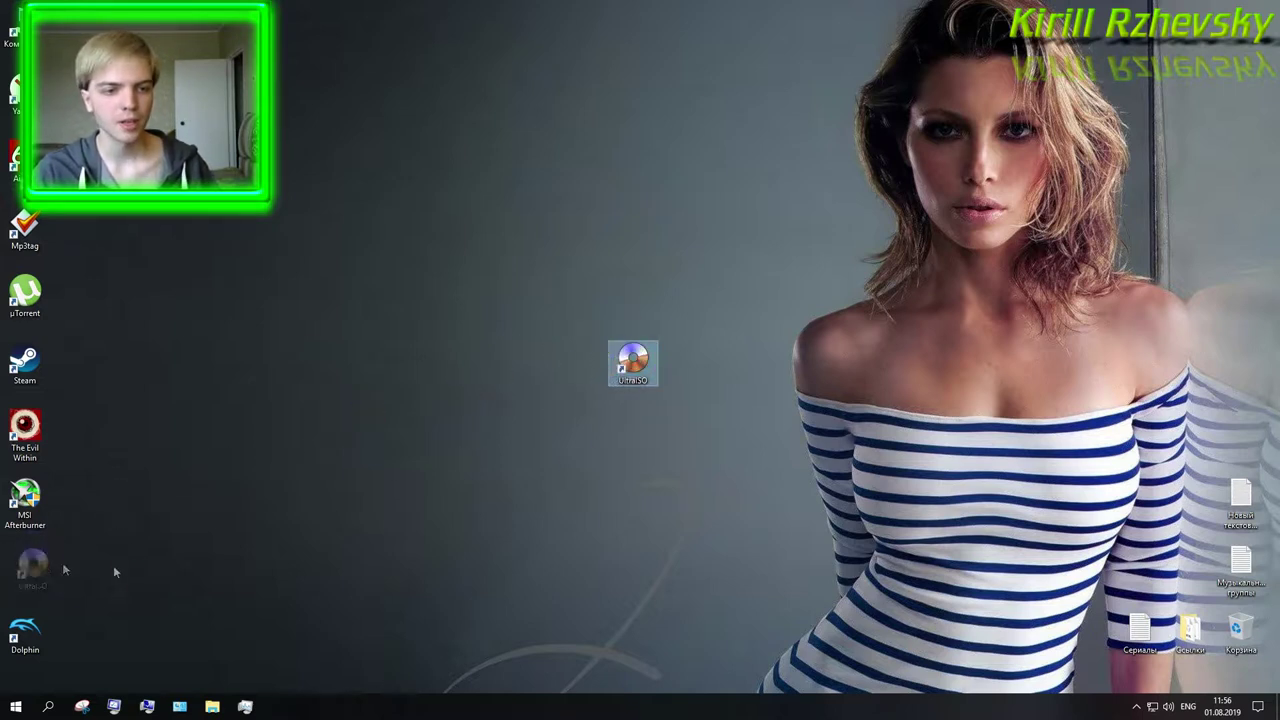
pyautogui.click(138, 570)
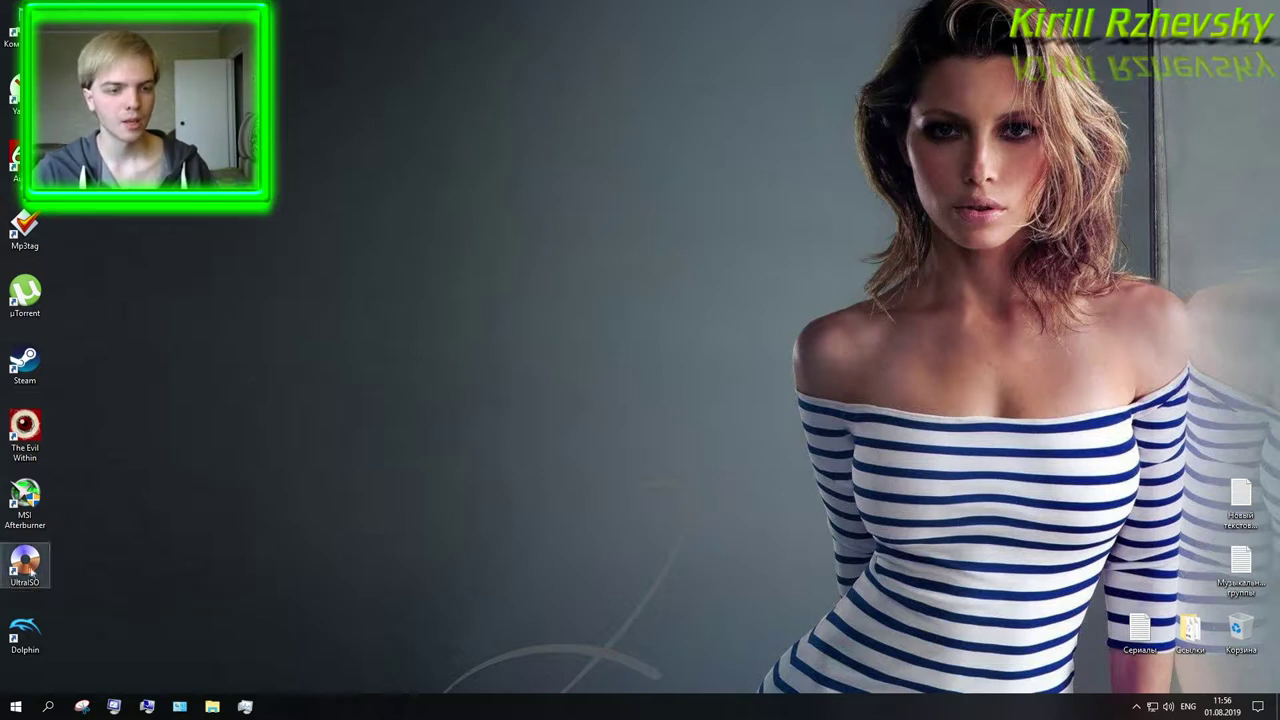
pyautogui.doubleClick(25, 565)
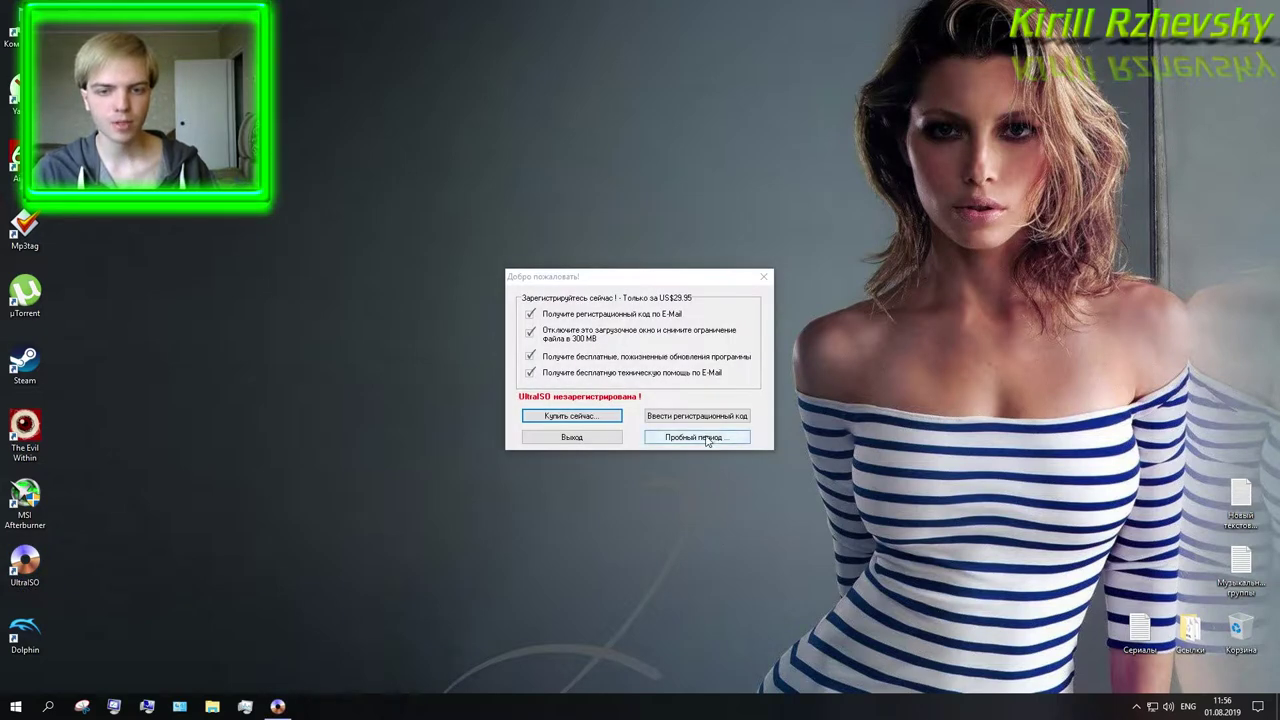
pyautogui.click(706, 438)
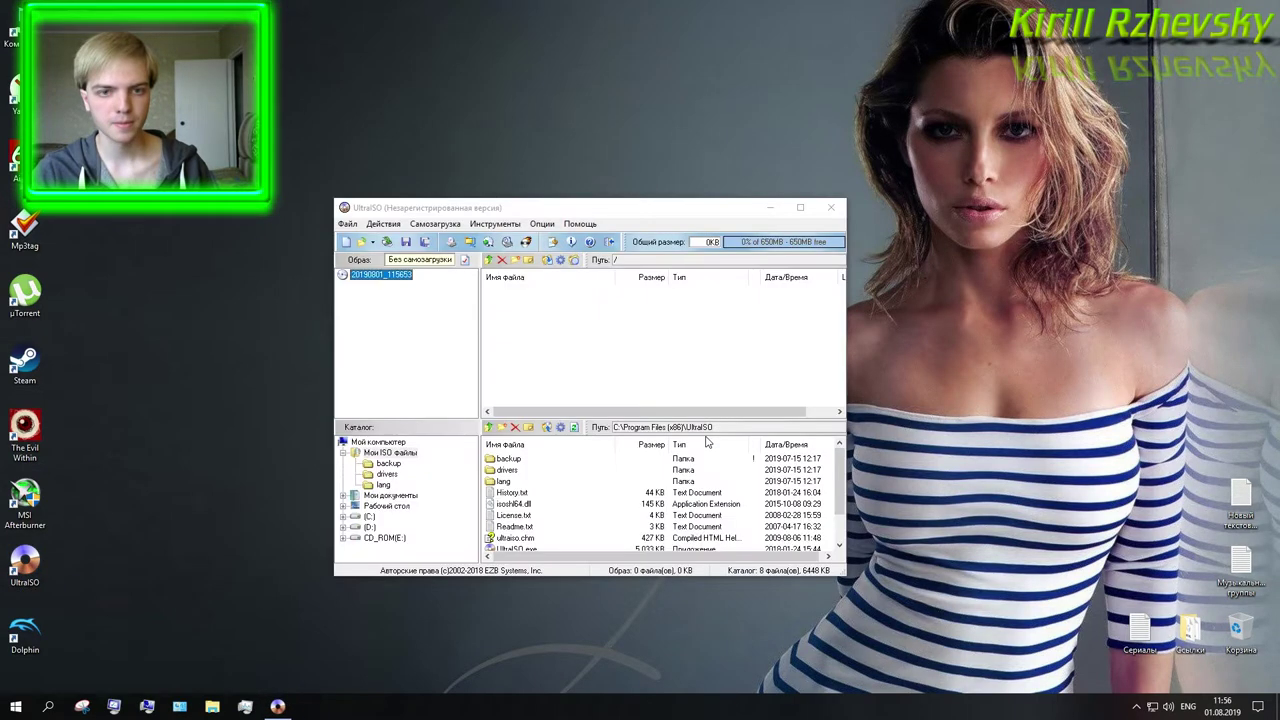
pyautogui.moveTo(620, 215)
pyautogui.mouseDown()
pyautogui.moveTo(650, 205)
pyautogui.moveTo(641, 210)
pyautogui.mouseUp()
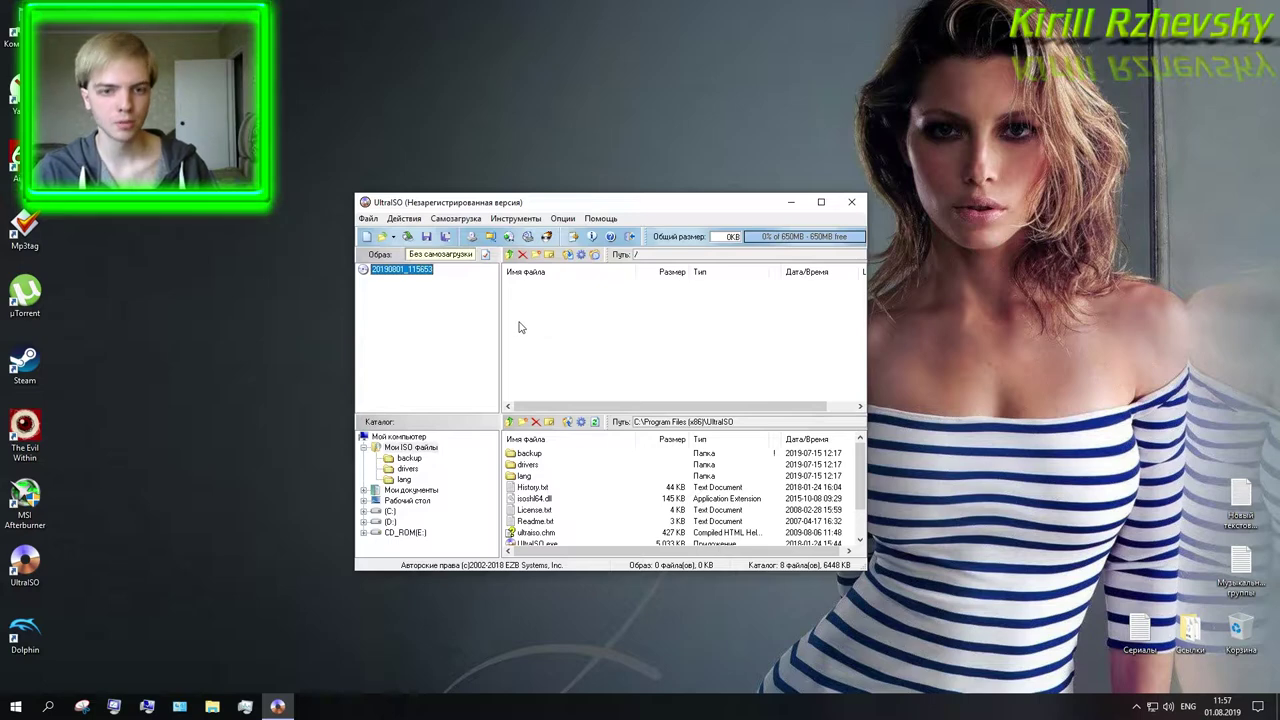
# Open the Windows 7 Ultimate (x64) Update for February ISO image from the Установщики folder on drive D.
pyautogui.click(369, 220)
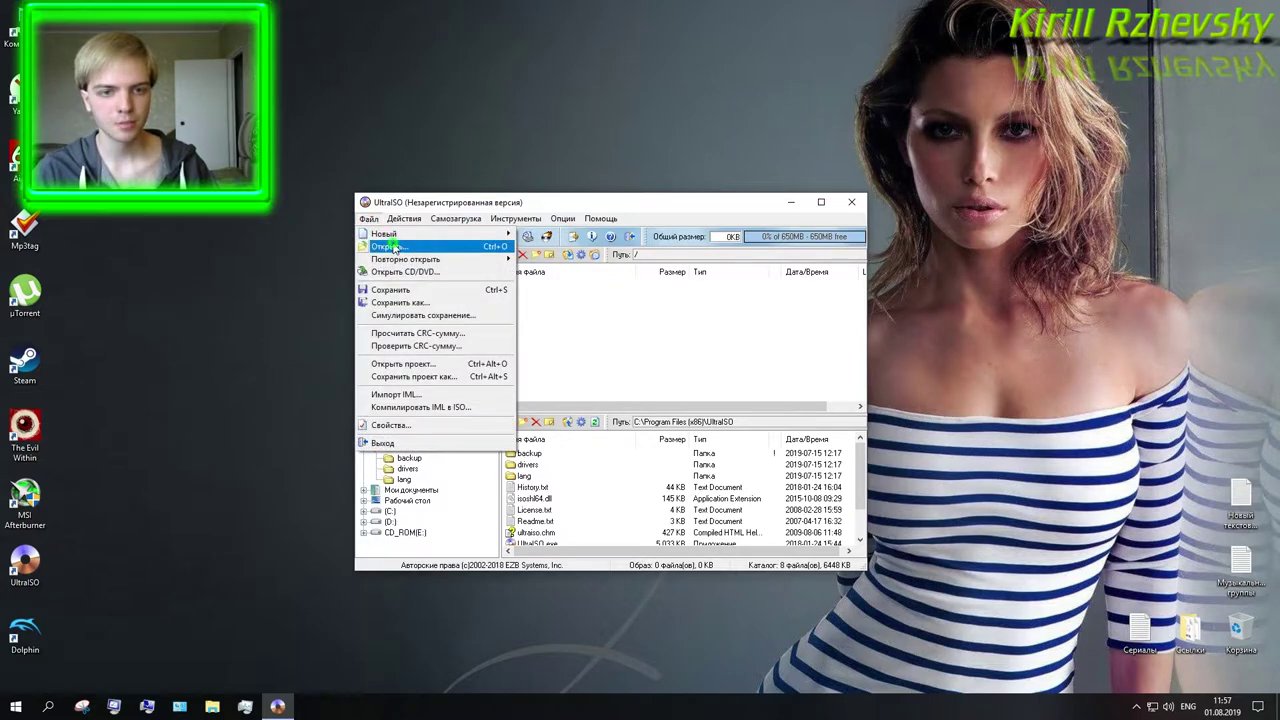
pyautogui.click(395, 247)
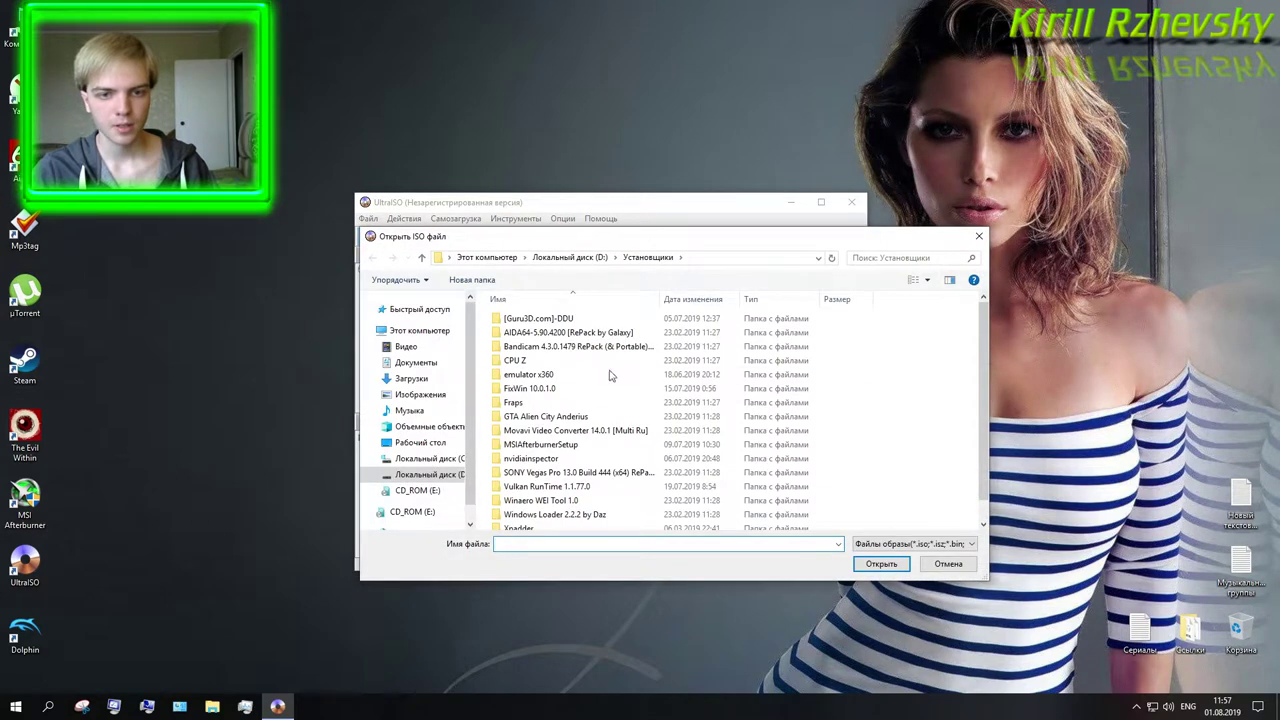
pyautogui.scroll(-1, 572, 420)
pyautogui.scroll(1, 572, 427)
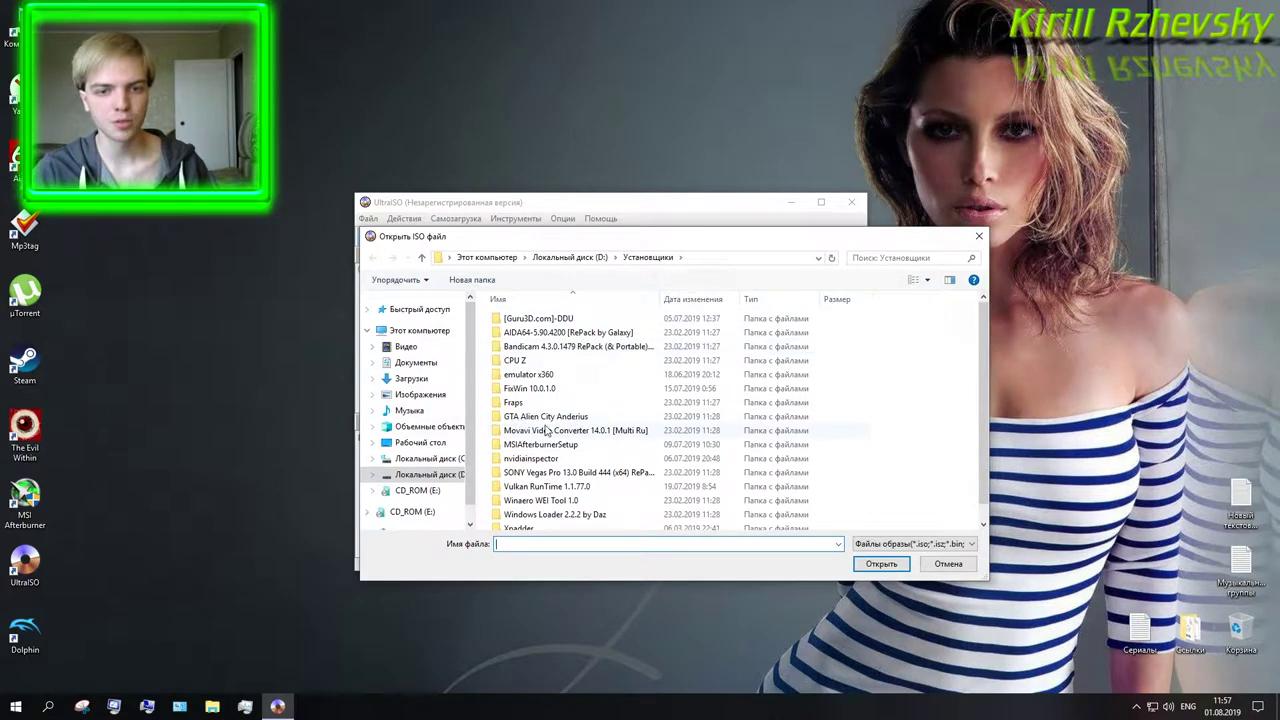
pyautogui.scroll(-1, 548, 460)
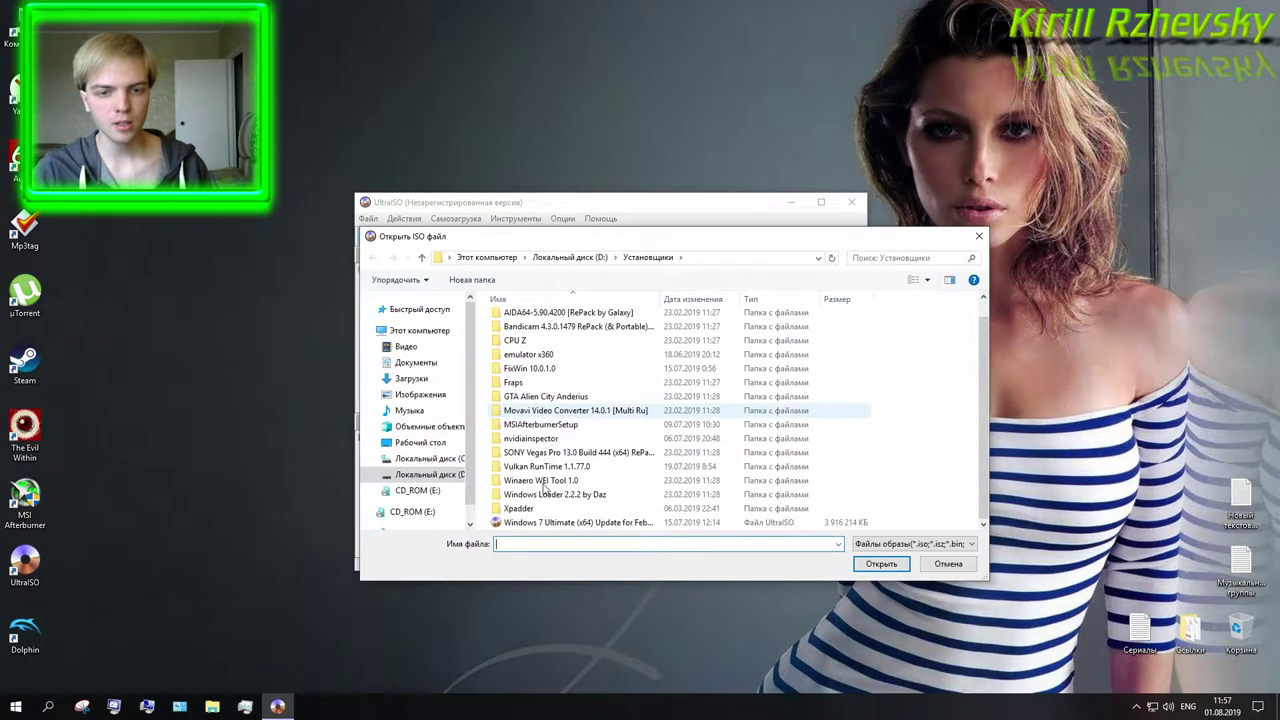
pyautogui.click(533, 524)
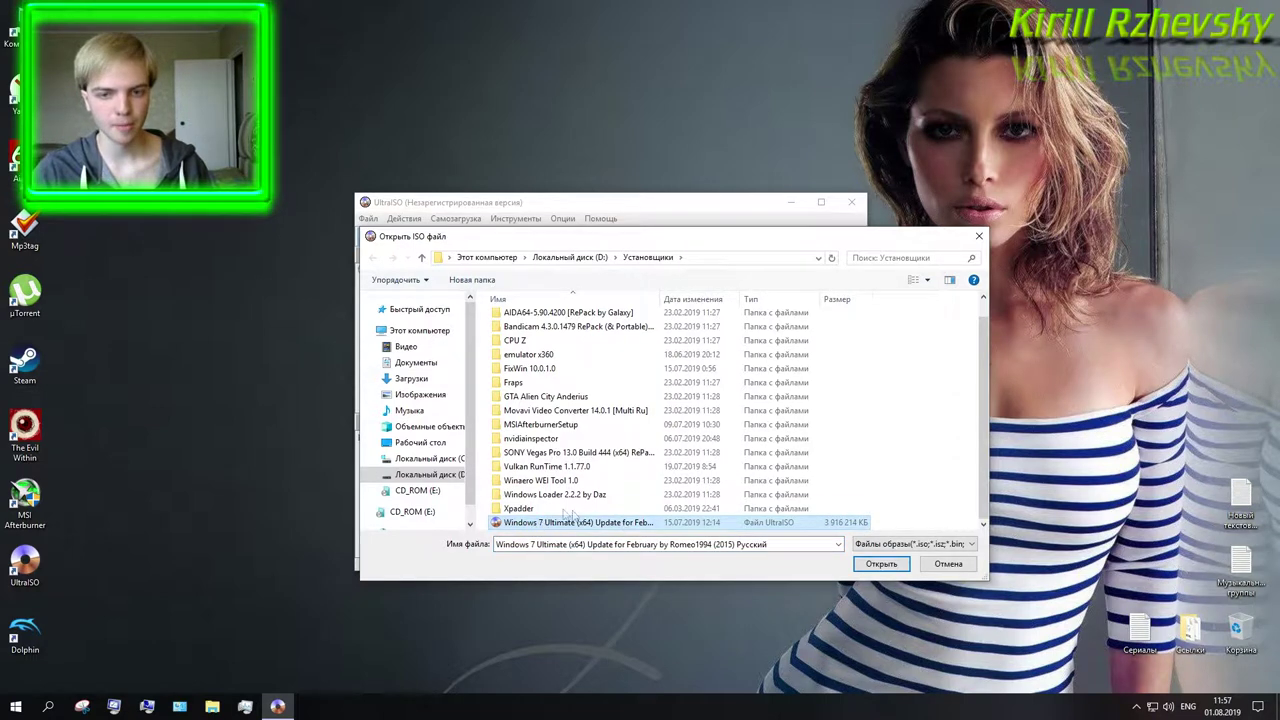
pyautogui.click(880, 565)
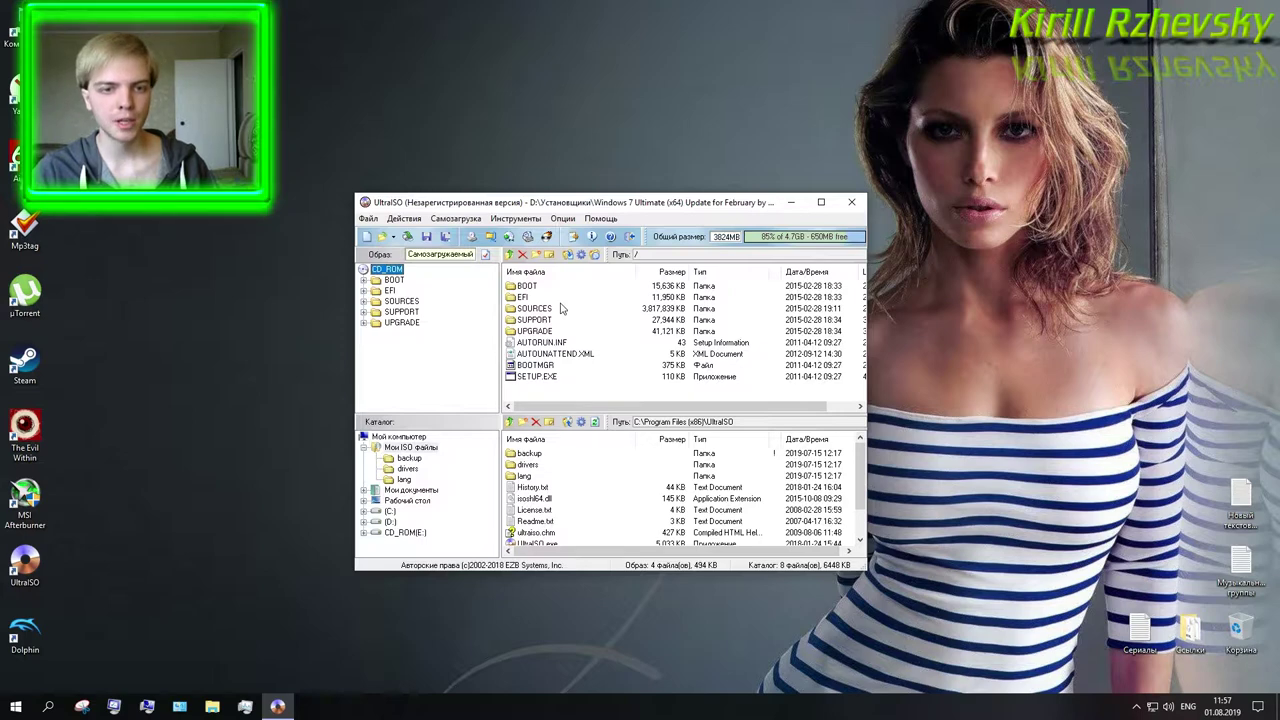
# Set up writing the opened image as a hard disk image, with the 16 GB USB DISK 2.0 (E:) as target drive.
pyautogui.click(456, 218)
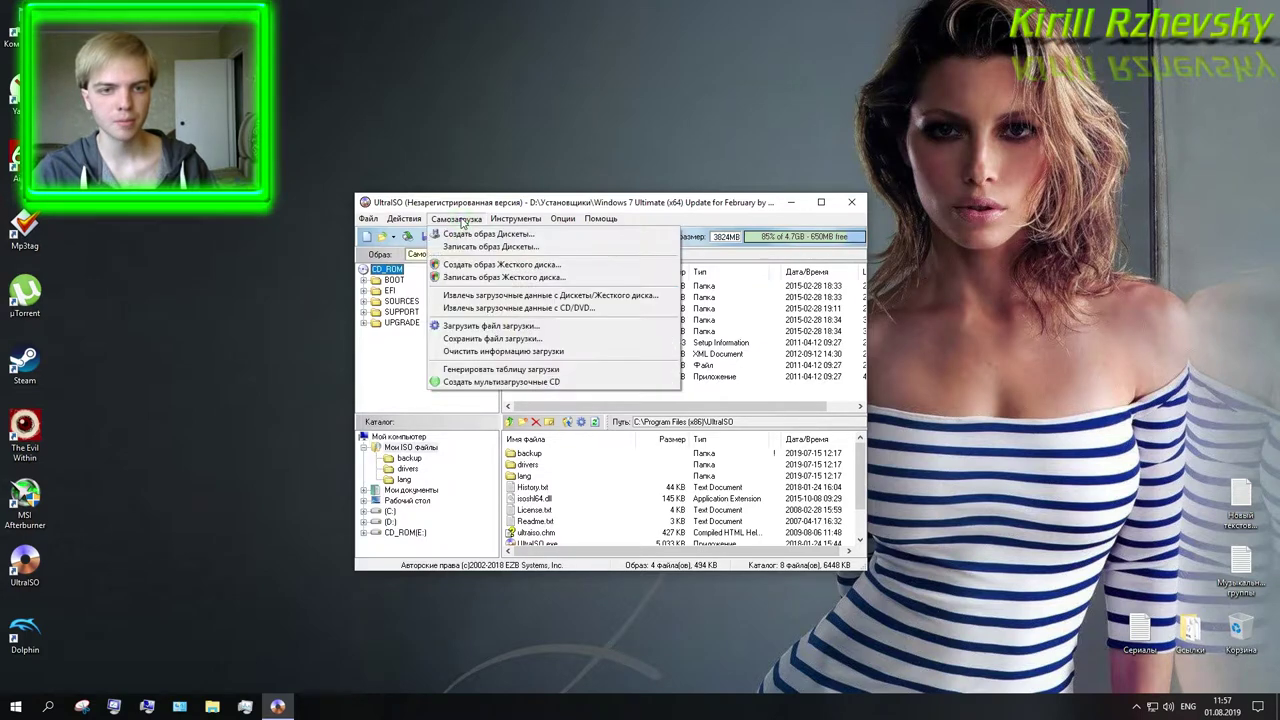
pyautogui.click(477, 280)
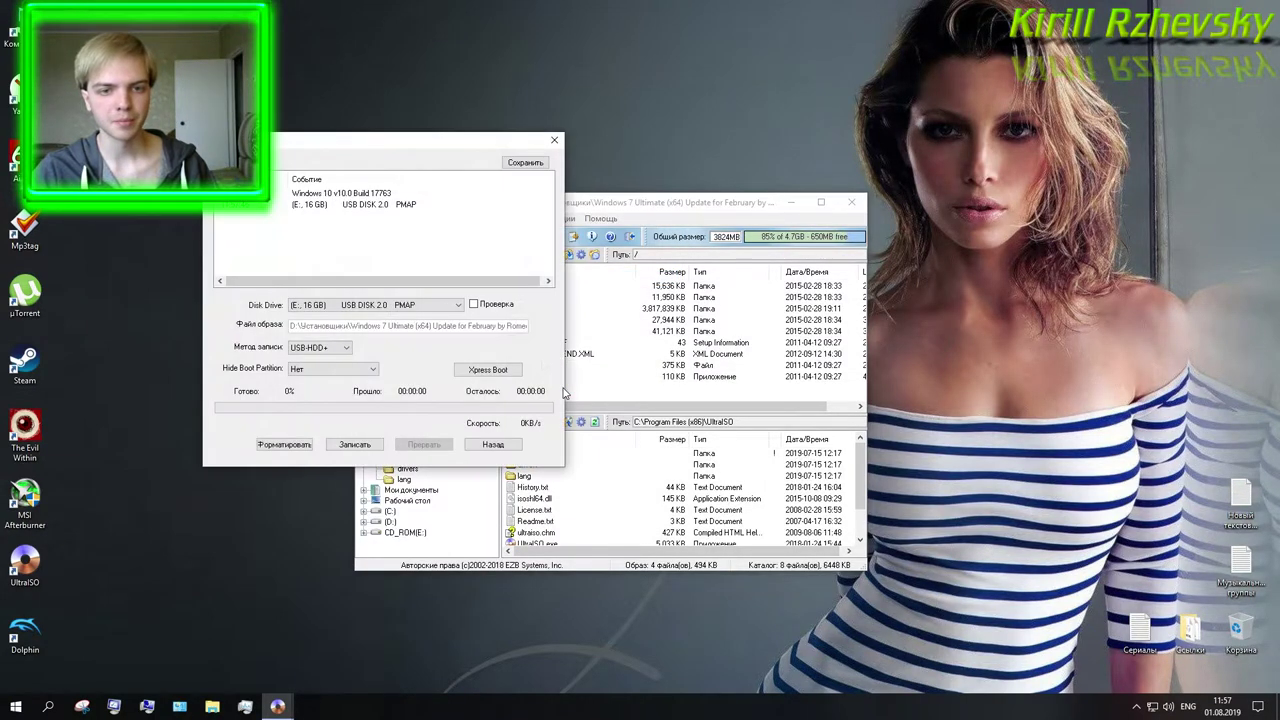
pyautogui.moveTo(401, 138); pyautogui.dragTo(607, 215)
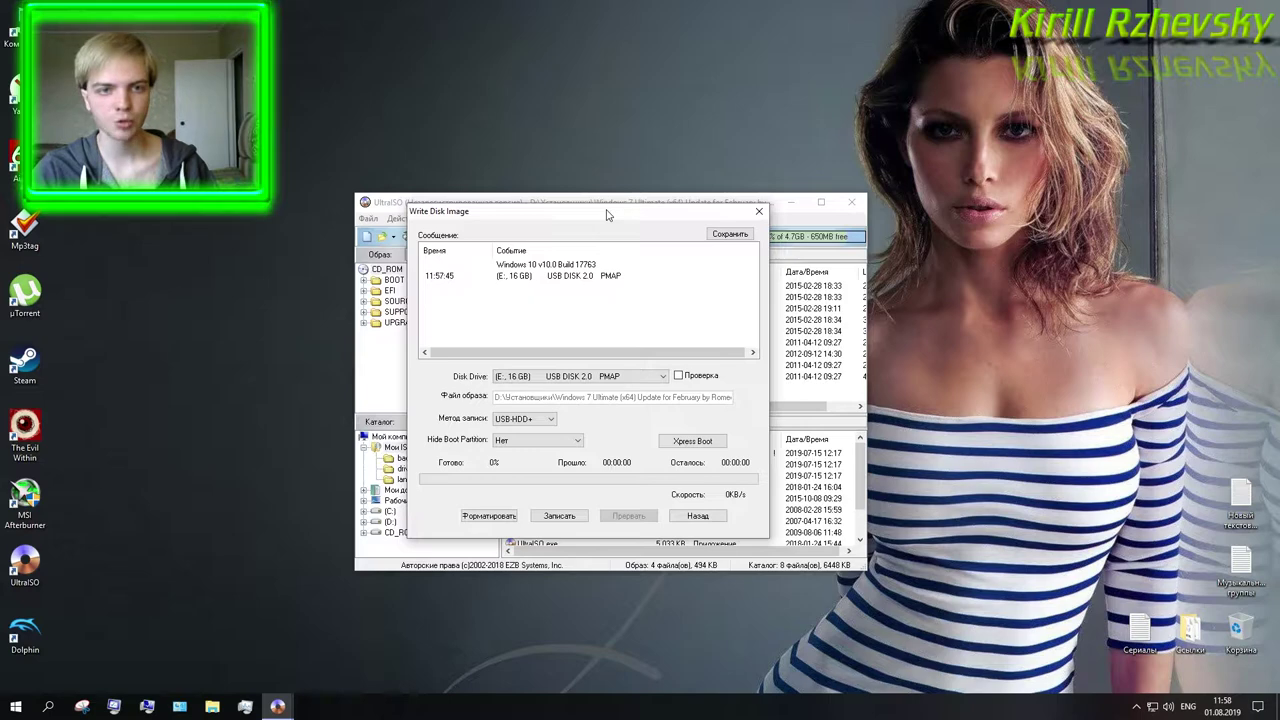
pyautogui.moveTo(606, 215); pyautogui.dragTo(611, 217)
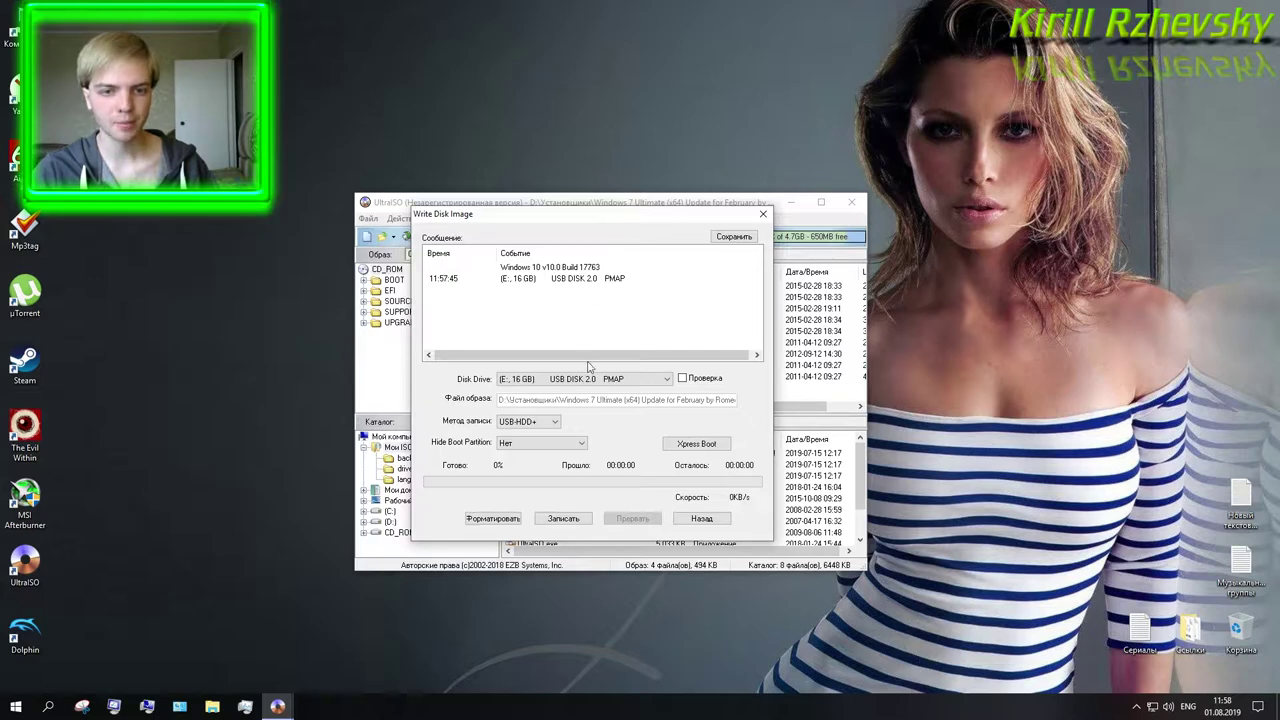
pyautogui.click(633, 383)
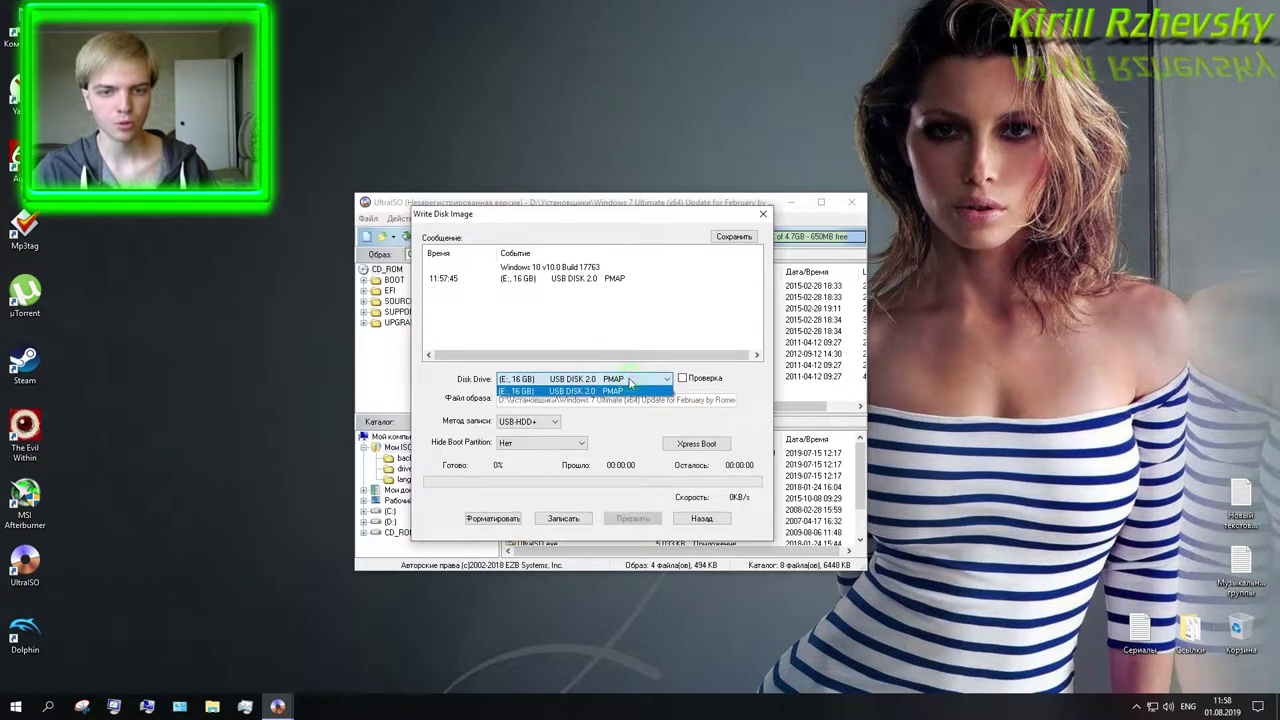
pyautogui.click(622, 390)
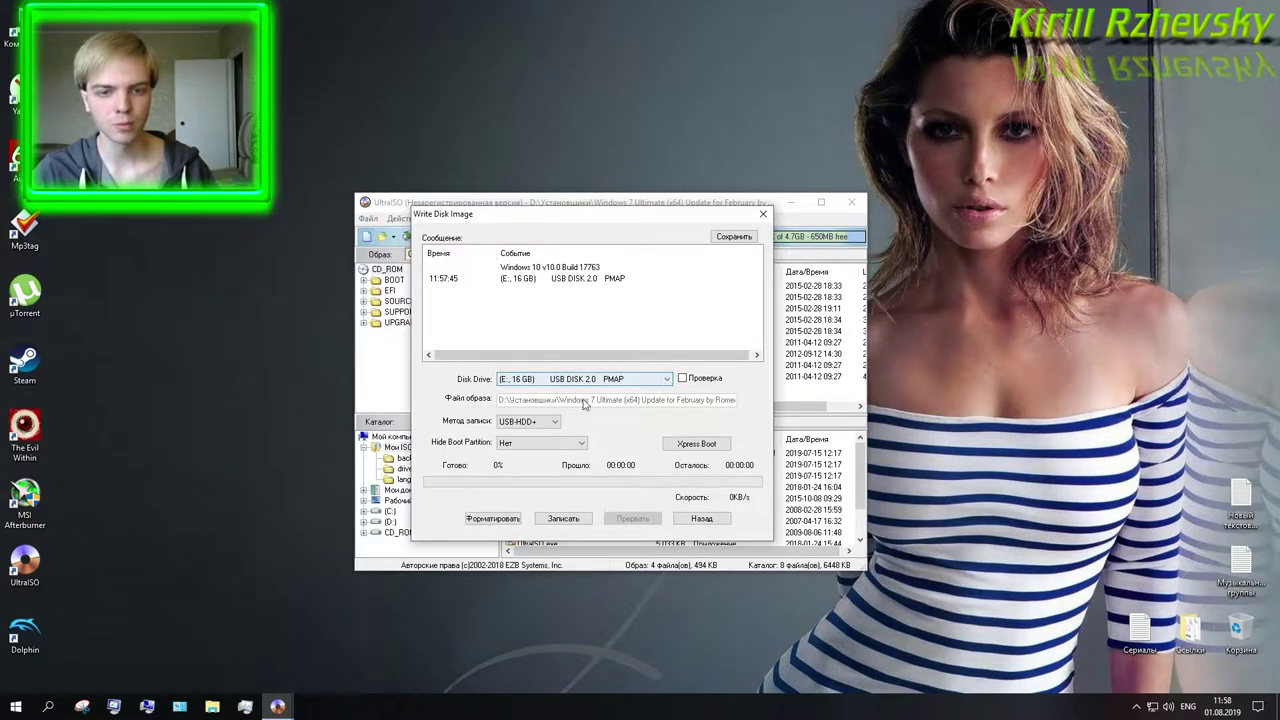
pyautogui.press('Tab')
pyautogui.click(651, 380)
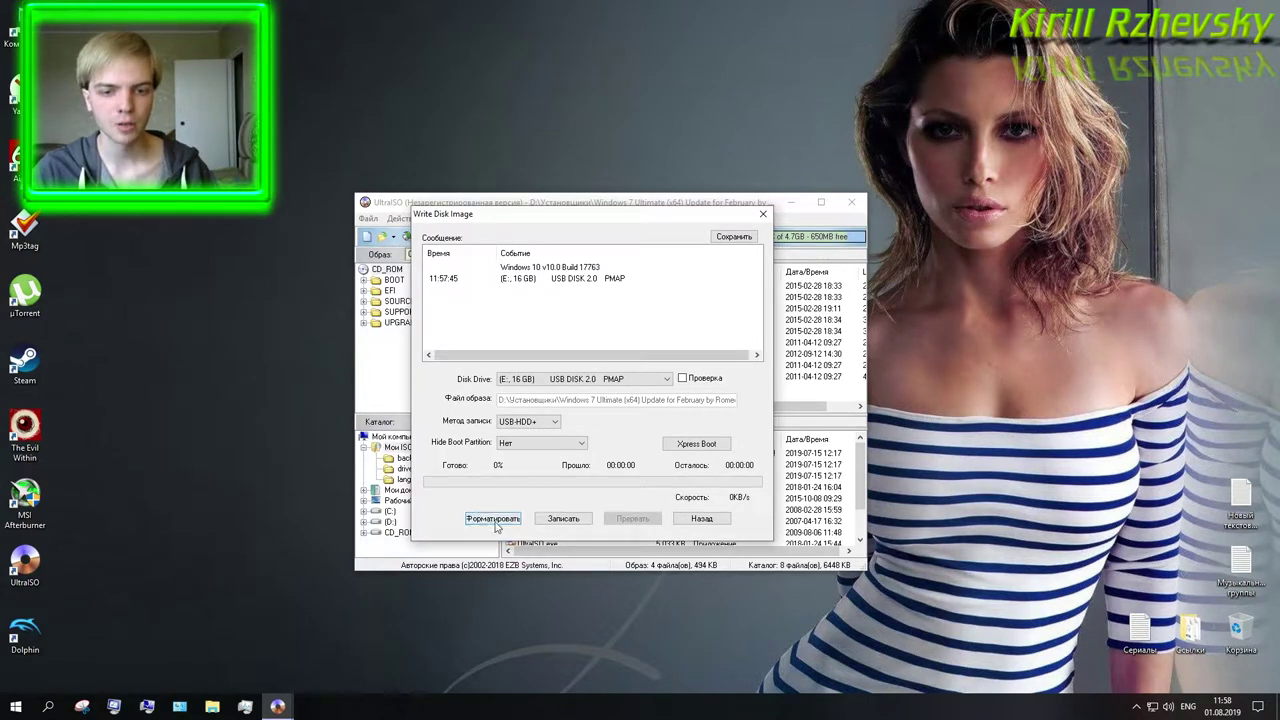
# Quick-format the USB drive E: as FAT32 with 8192-byte allocation units and the volume label CD_ROM.
pyautogui.click(501, 521)
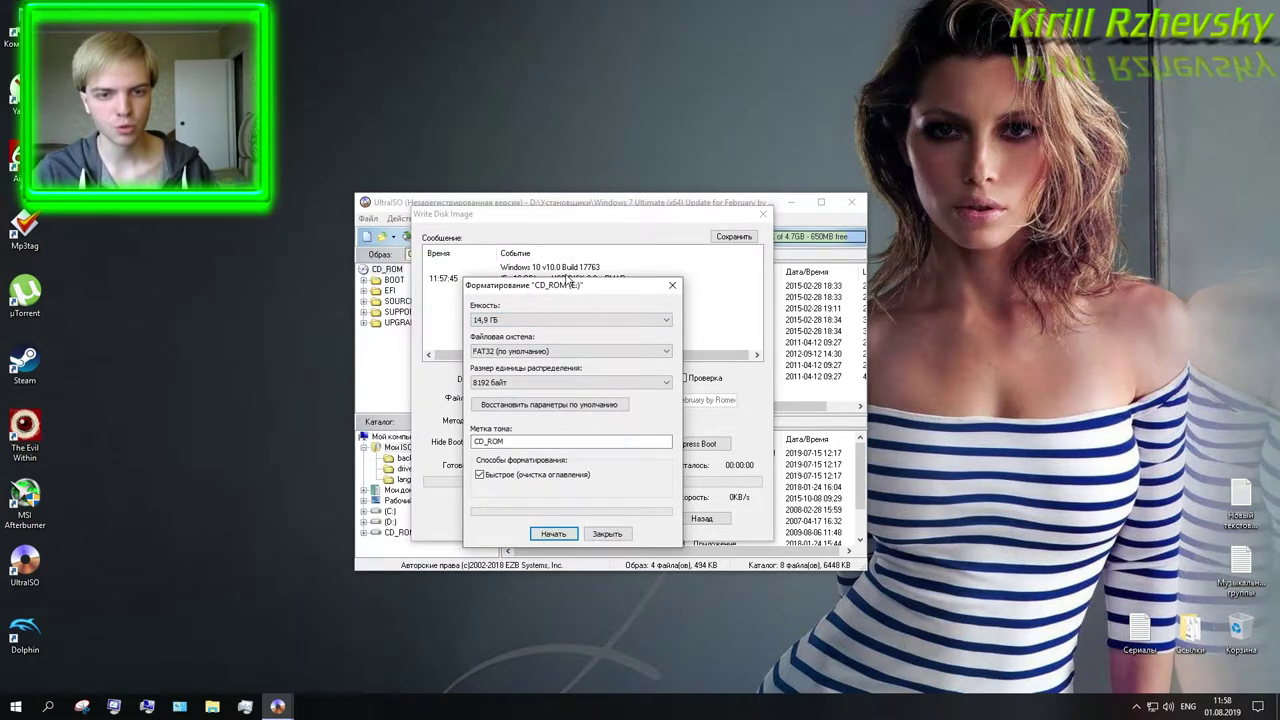
pyautogui.click(558, 534)
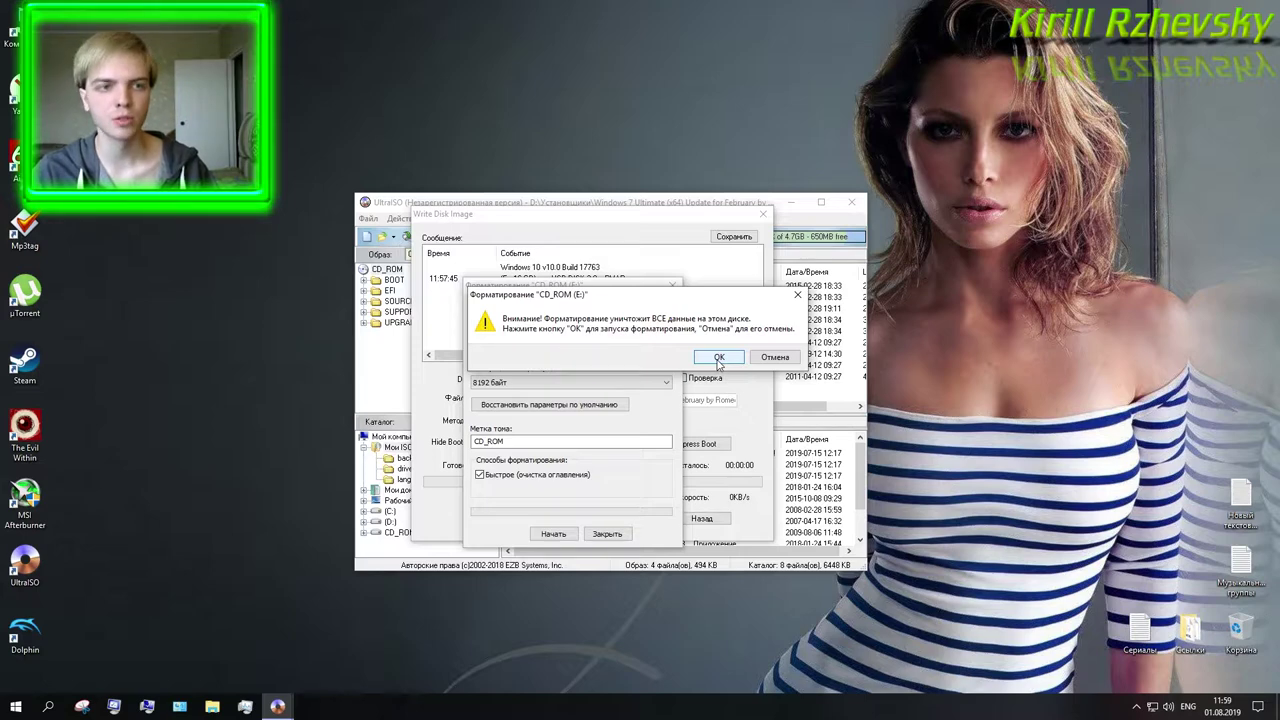
pyautogui.click(718, 358)
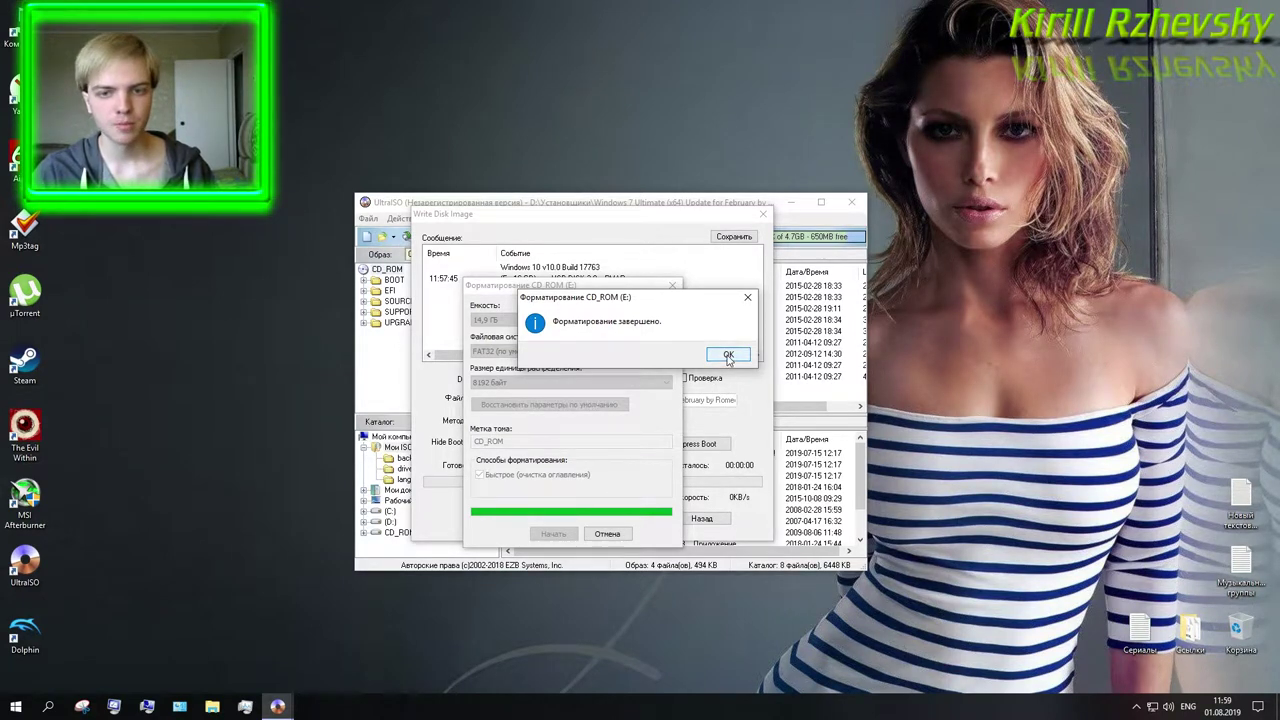
pyautogui.click(728, 355)
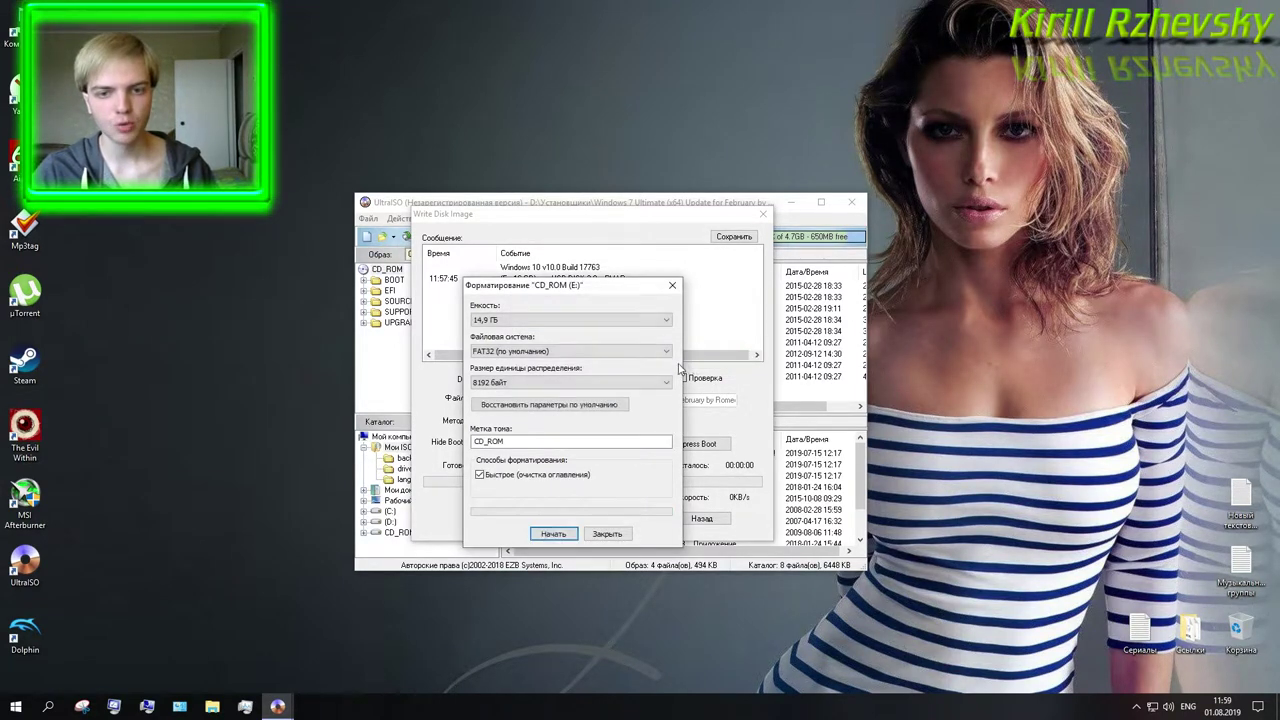
pyautogui.click(617, 536)
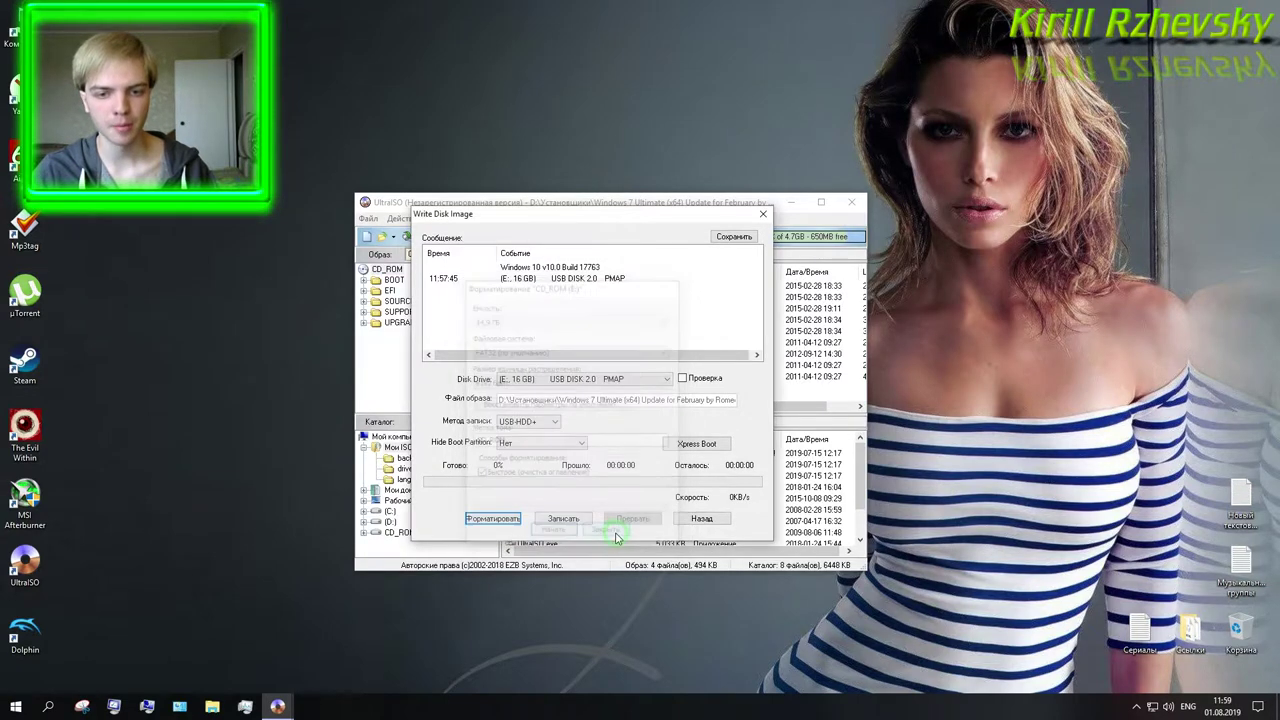
# Check drive E: in This PC and write the Windows 7 image to it with the USB-HDD+ method, accepting the data erasure.
pyautogui.doubleClick(12, 35)
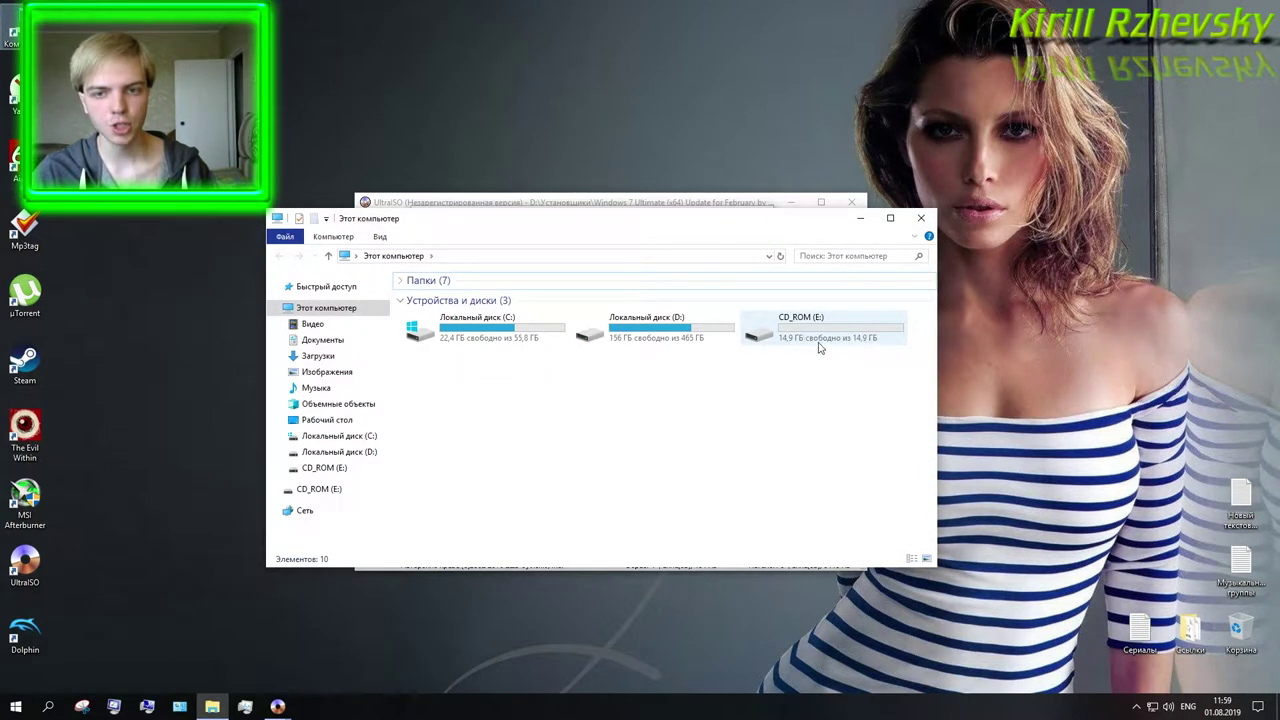
pyautogui.click(920, 220)
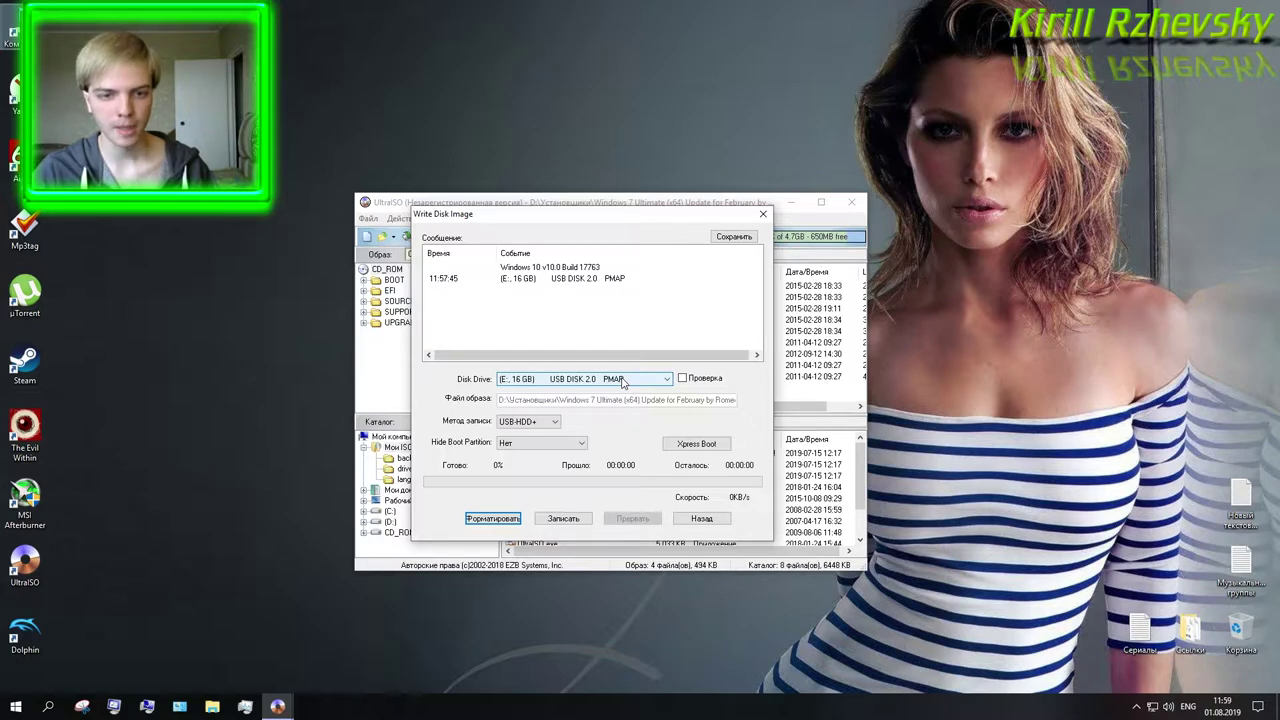
pyautogui.click(572, 522)
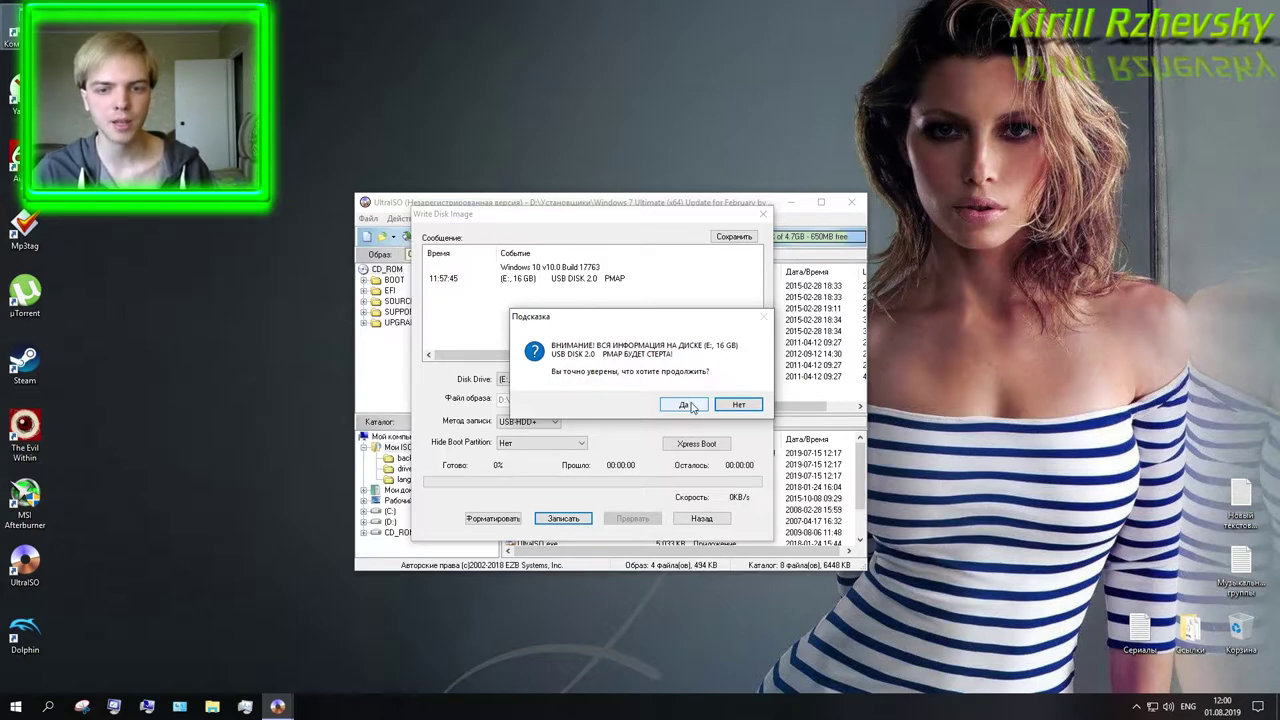
pyautogui.click(688, 405)
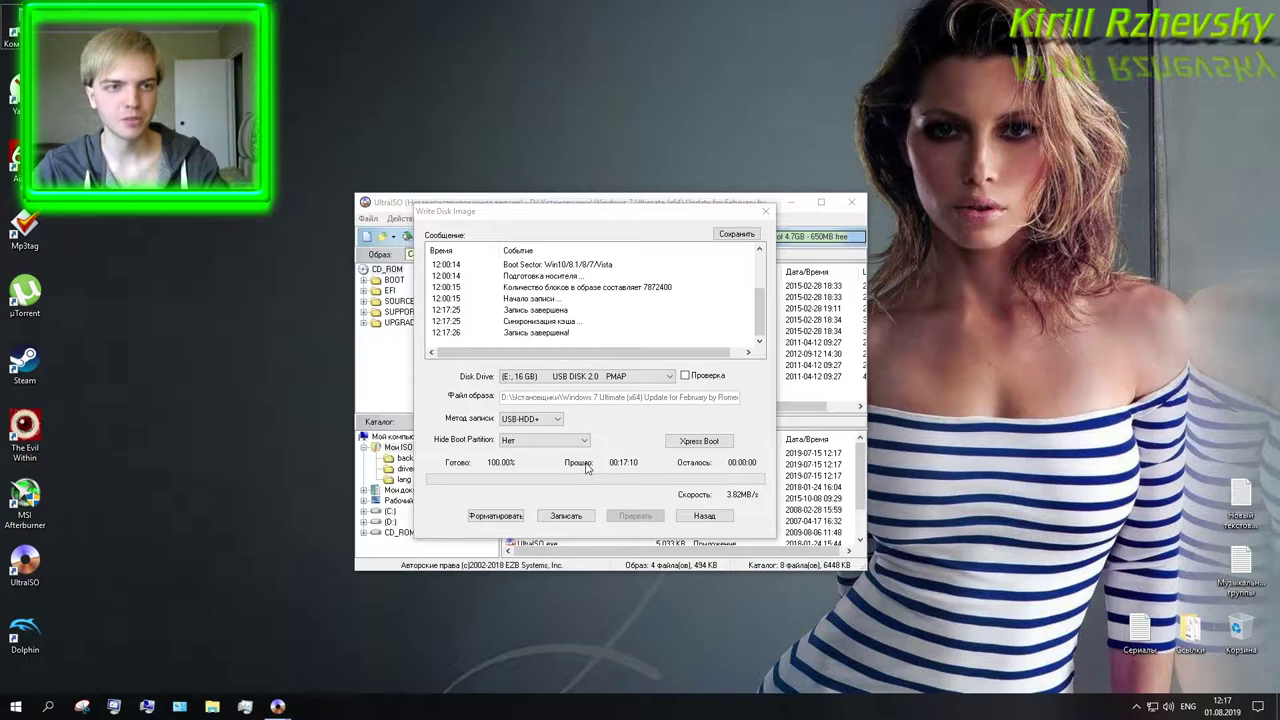
# Open the CD_ROM (E:) drive in File Explorer and examine its used space and the written installation files, including SETUP.
pyautogui.doubleClick(12, 36)
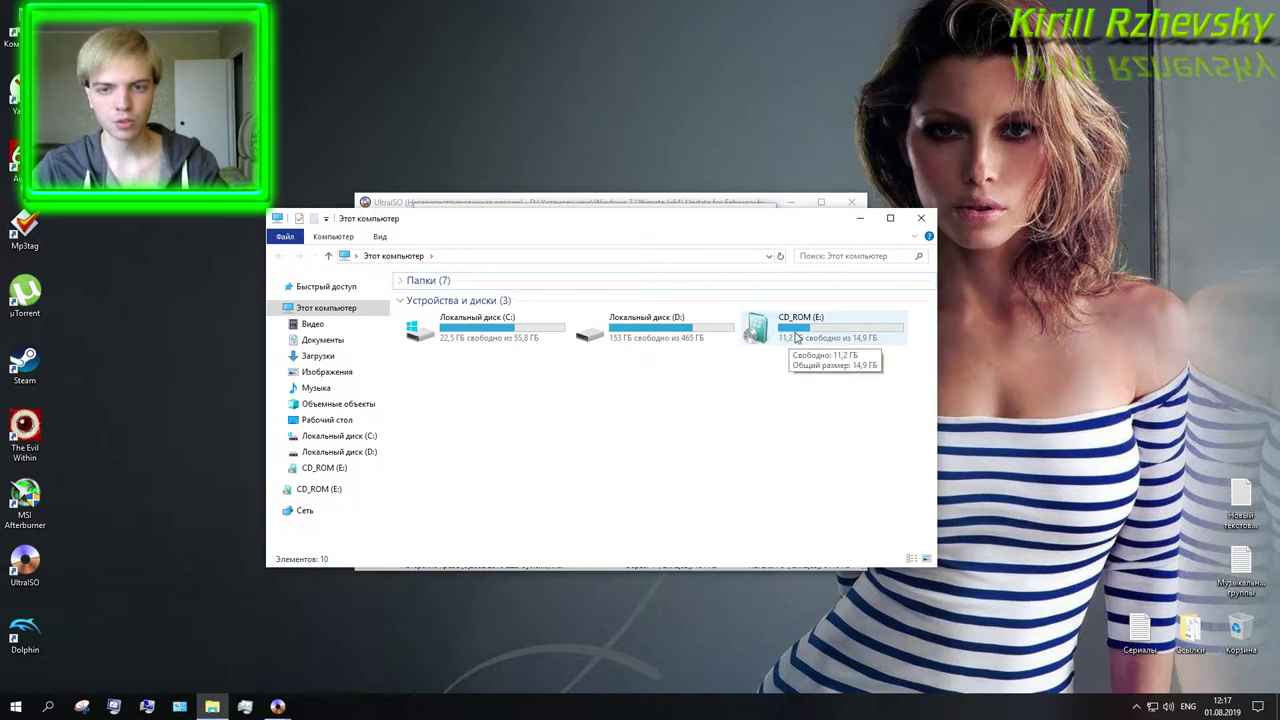
pyautogui.click(791, 340)
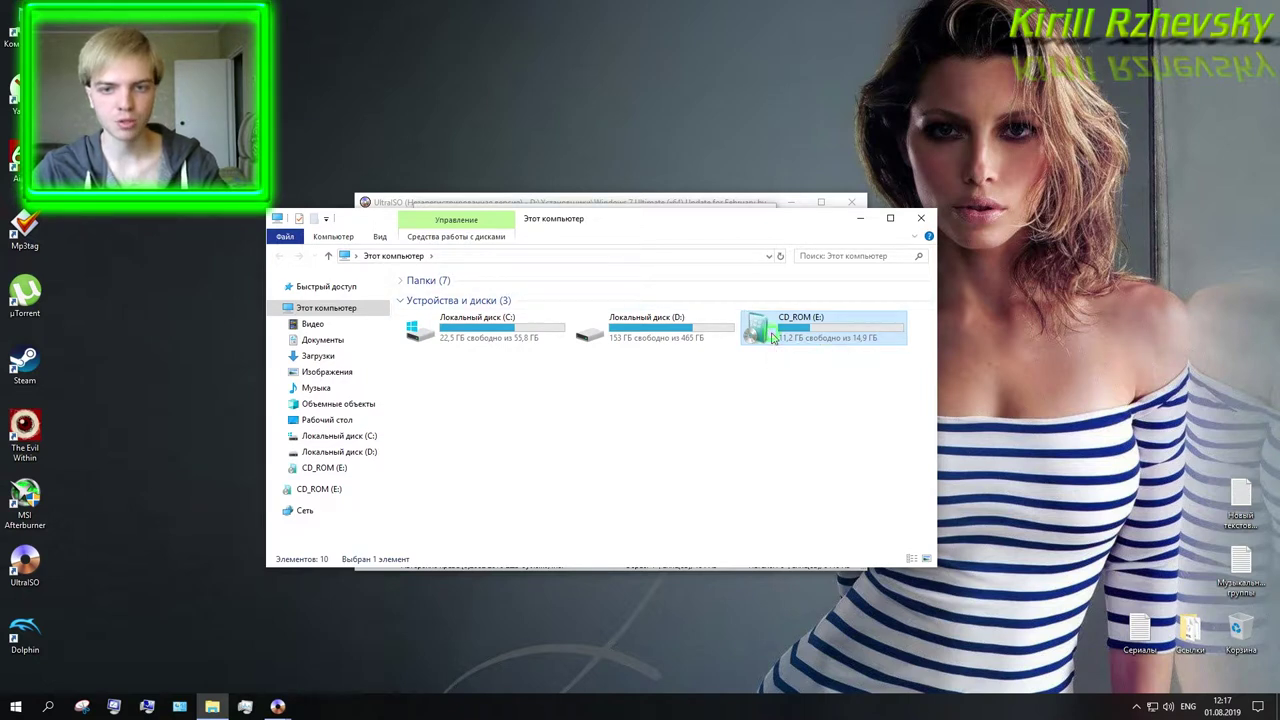
pyautogui.doubleClick(772, 330)
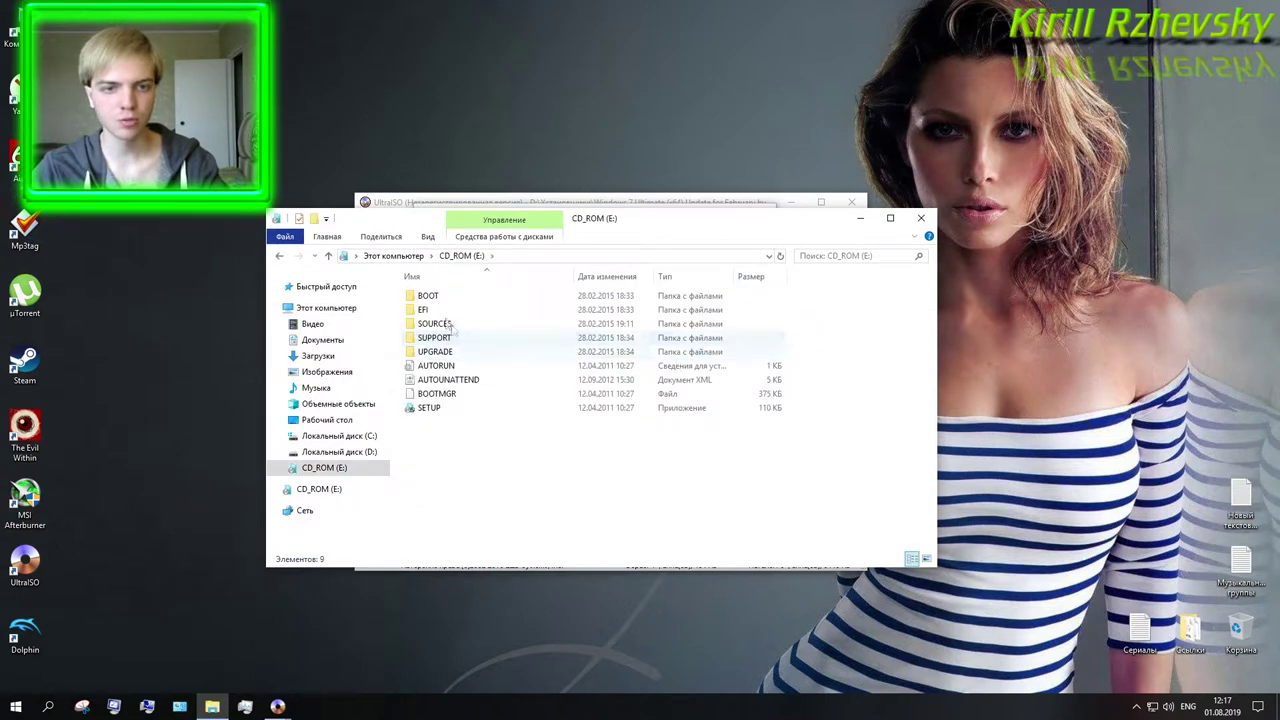
pyautogui.doubleClick(432, 408)
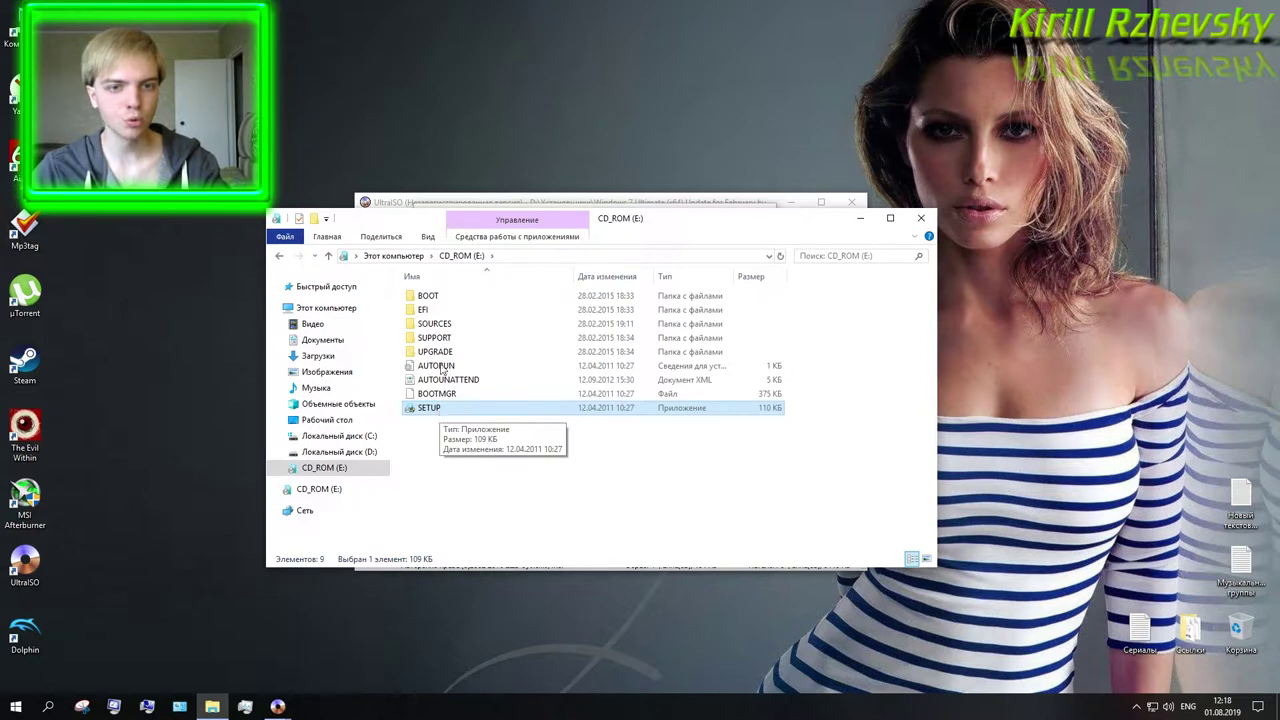
pyautogui.click(279, 256)
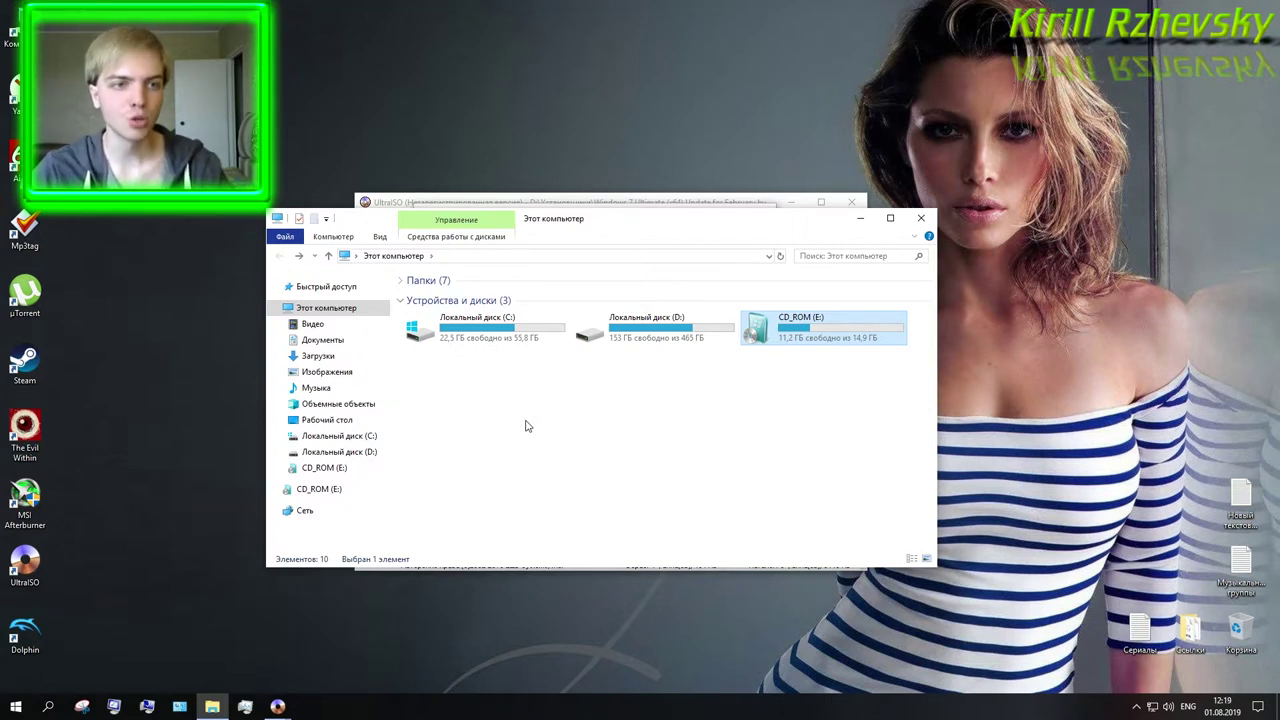
# Close the File Explorer window, the Write Disk Image dialog and UltraISO.
pyautogui.click(922, 219)
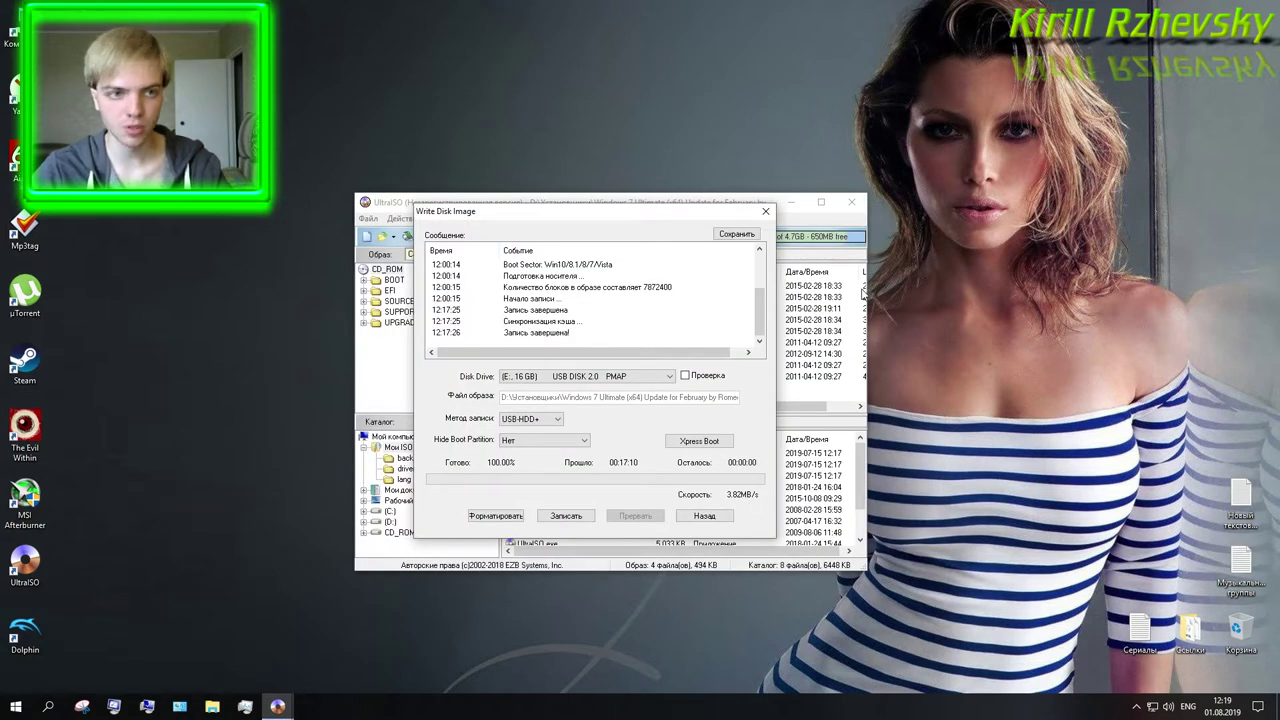
pyautogui.click(769, 212)
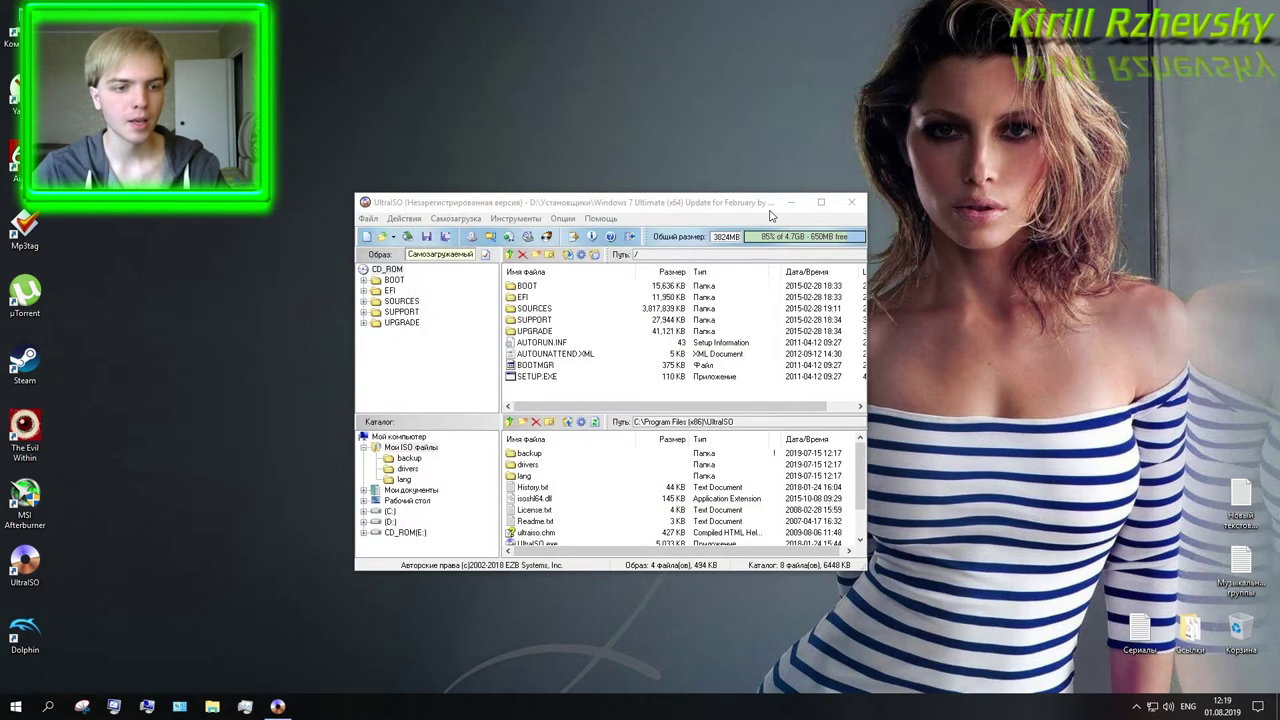
pyautogui.click(851, 202)
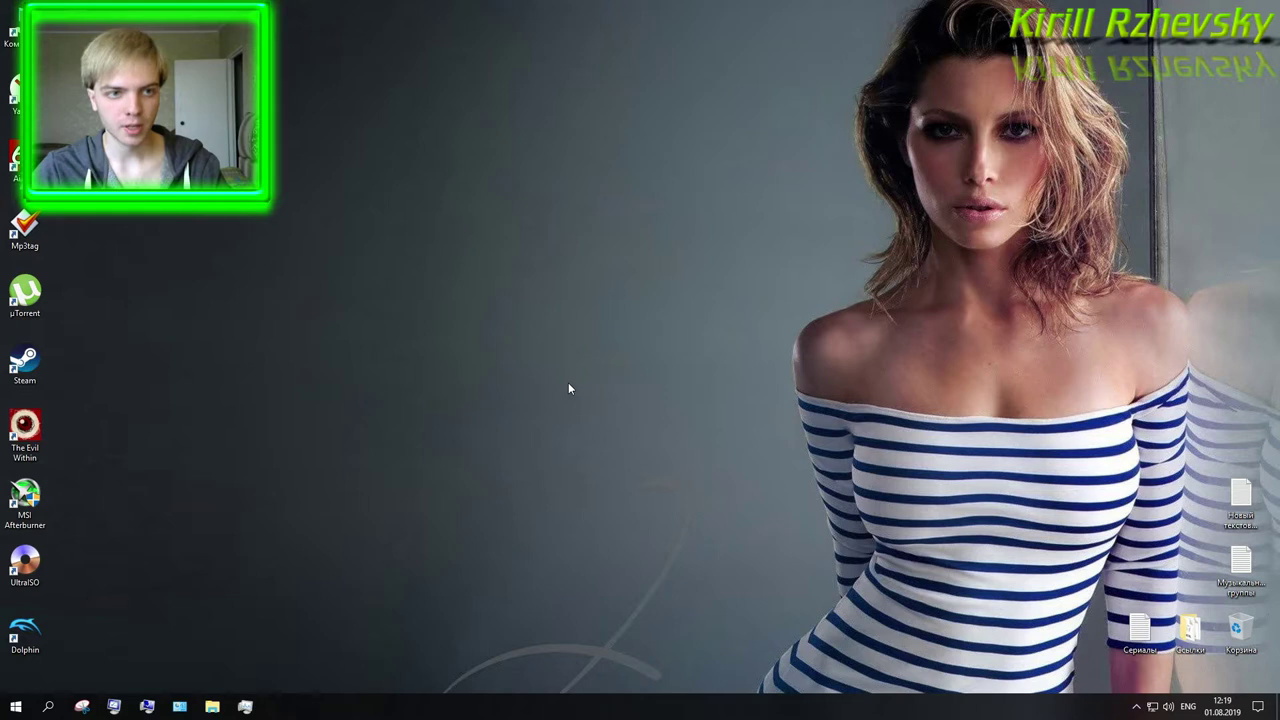